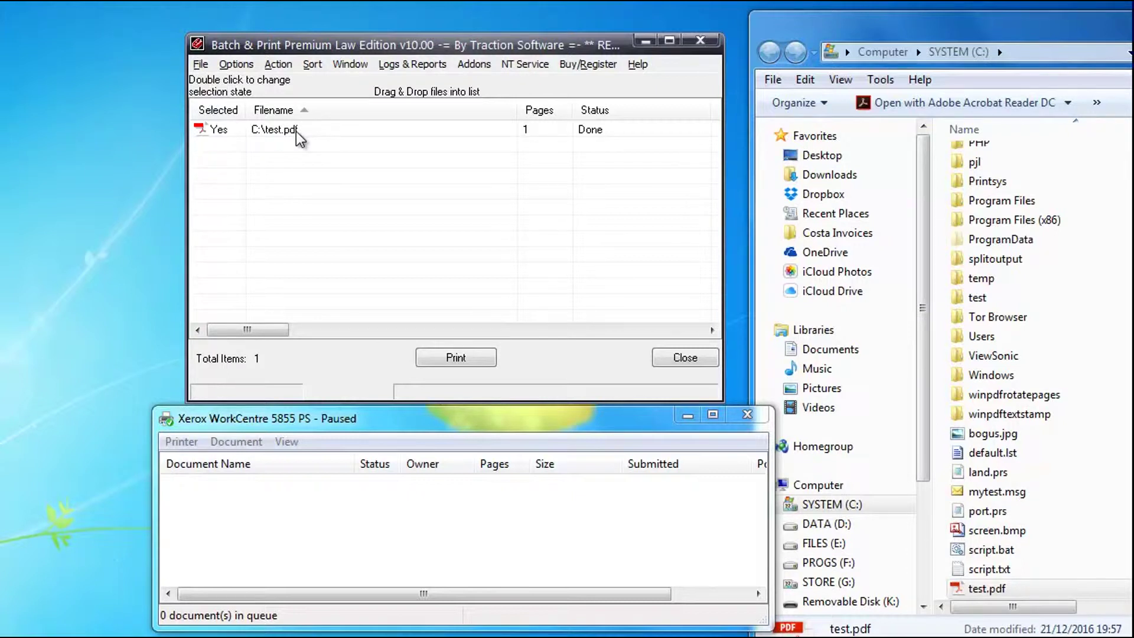
# - Set test.pdf to scale to printer paper size and ignore printer margins, then print it
pyautogui.rightClick(299, 136)
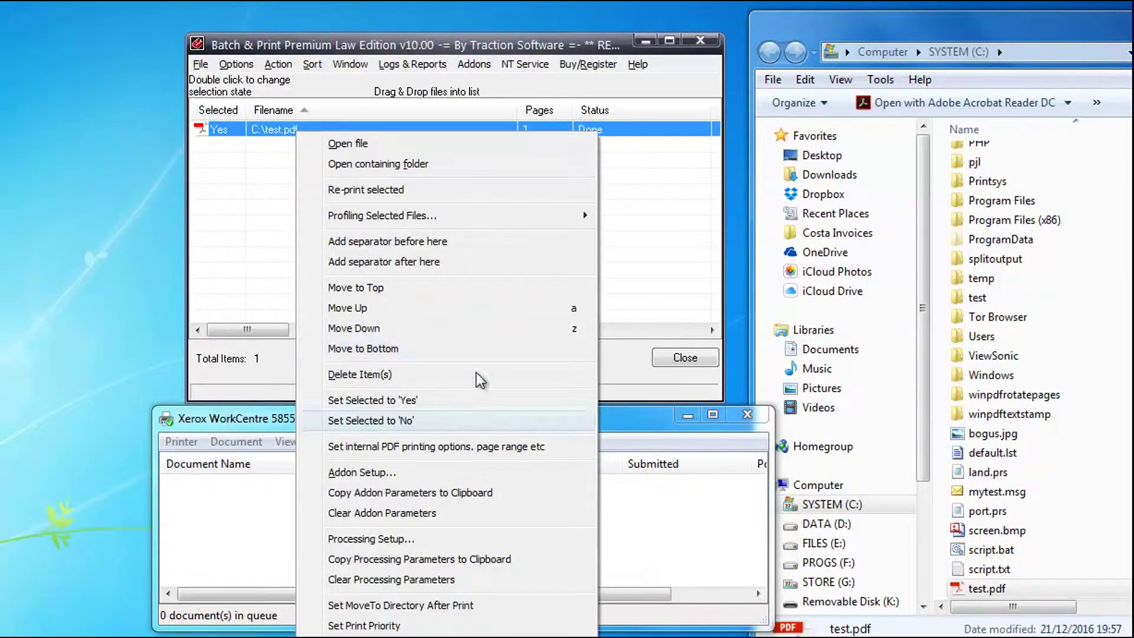
pyautogui.click(401, 541)
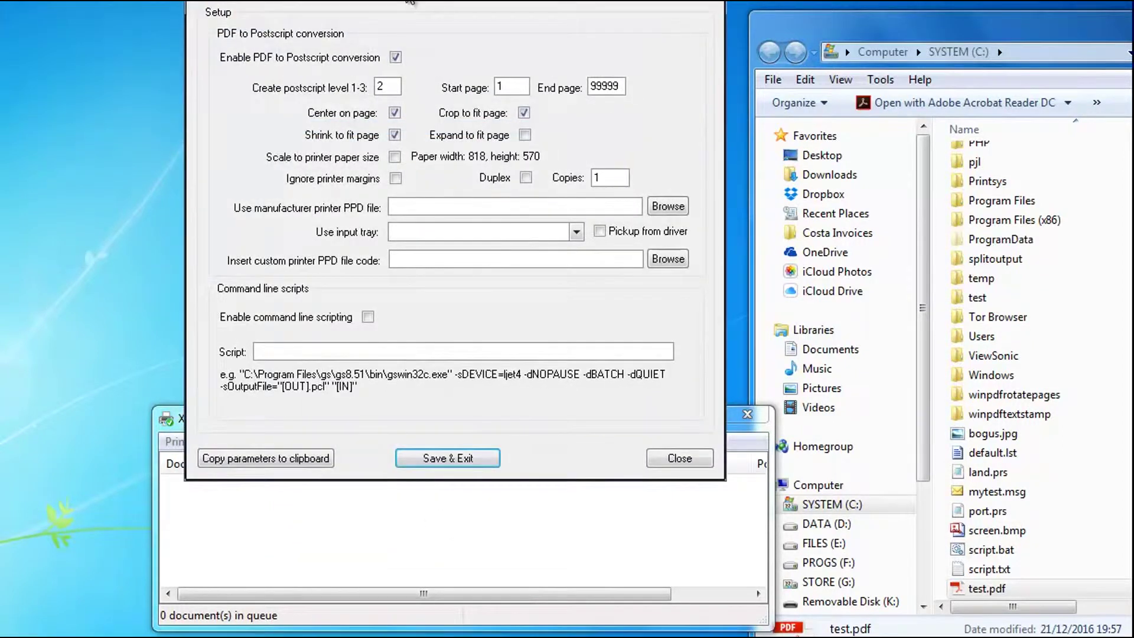
pyautogui.moveTo(410, 3); pyautogui.dragTo(360, 101)
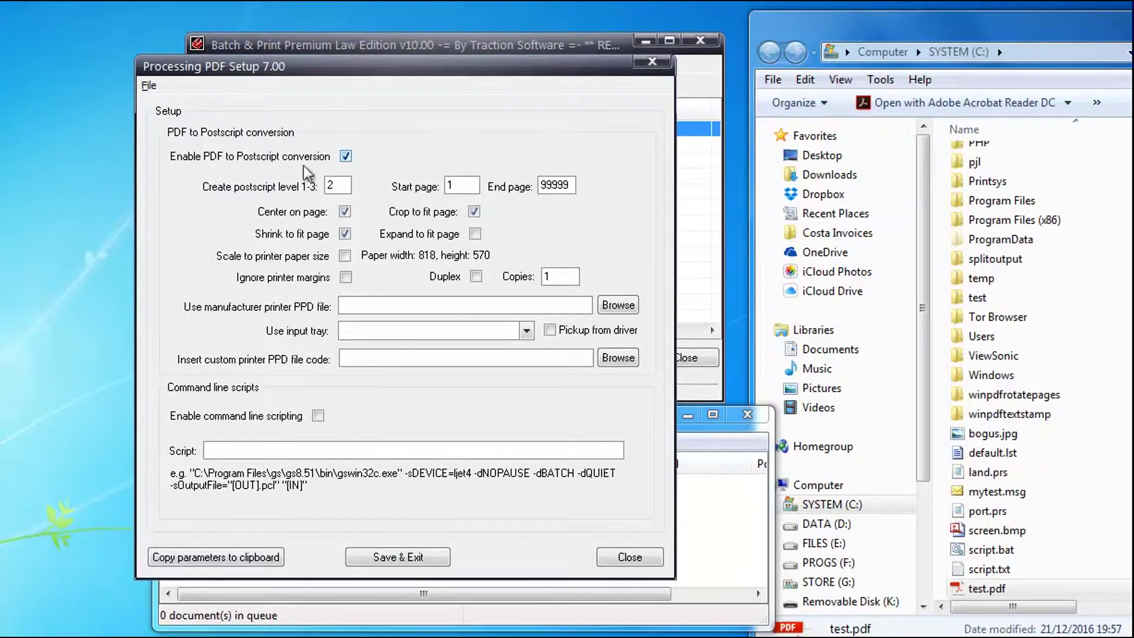
pyautogui.click(345, 256)
pyautogui.click(397, 557)
pyautogui.click(456, 357)
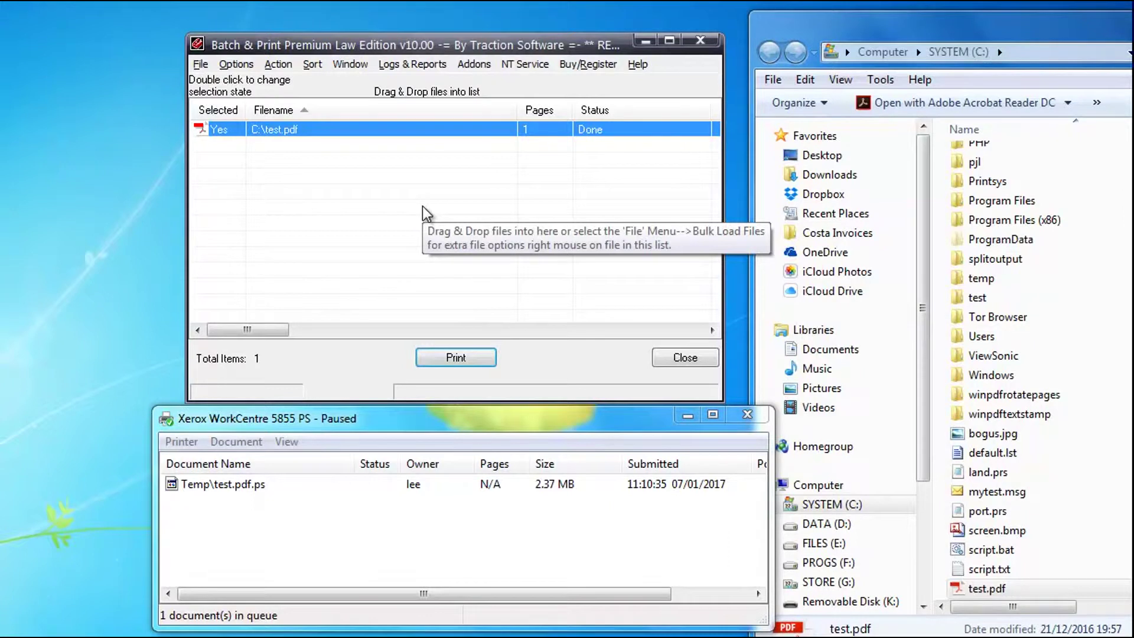
# - Copy test.pdf's processing parameters over the default PDF Processing string and save
pyautogui.rightClick(344, 132)
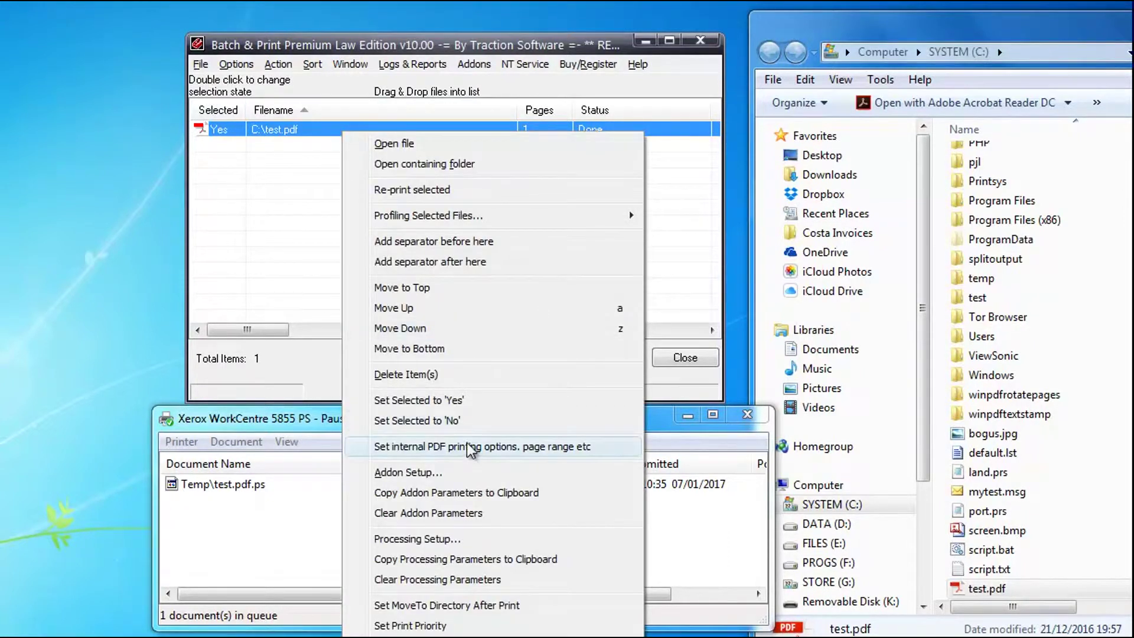
pyautogui.click(520, 567)
pyautogui.click(486, 268)
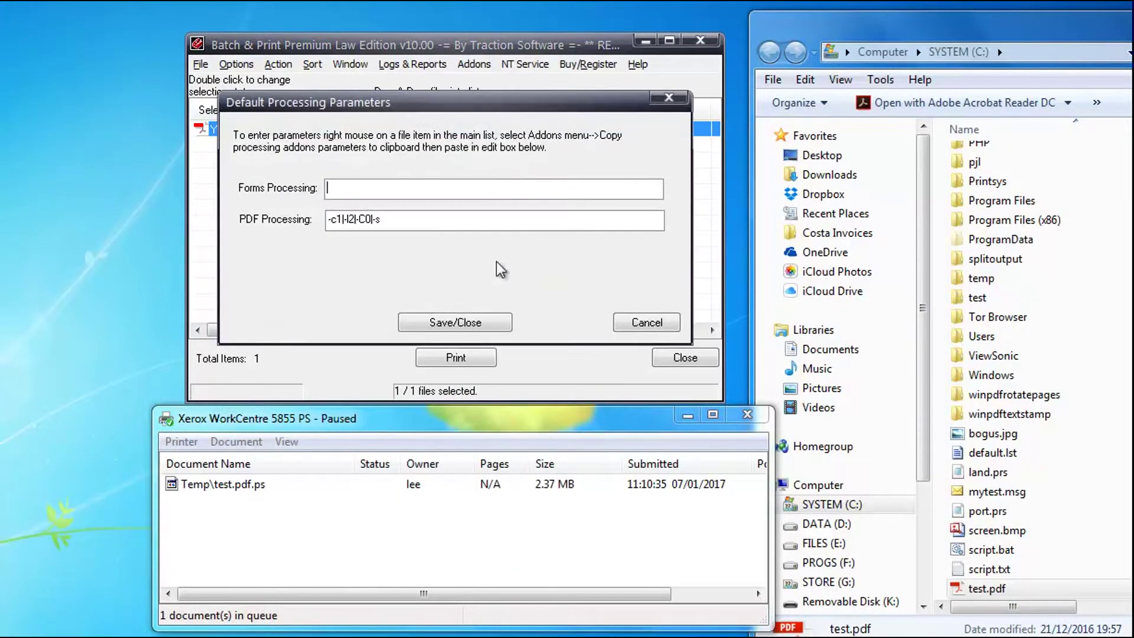
pyautogui.doubleClick(354, 220)
pyautogui.rightClick(367, 223)
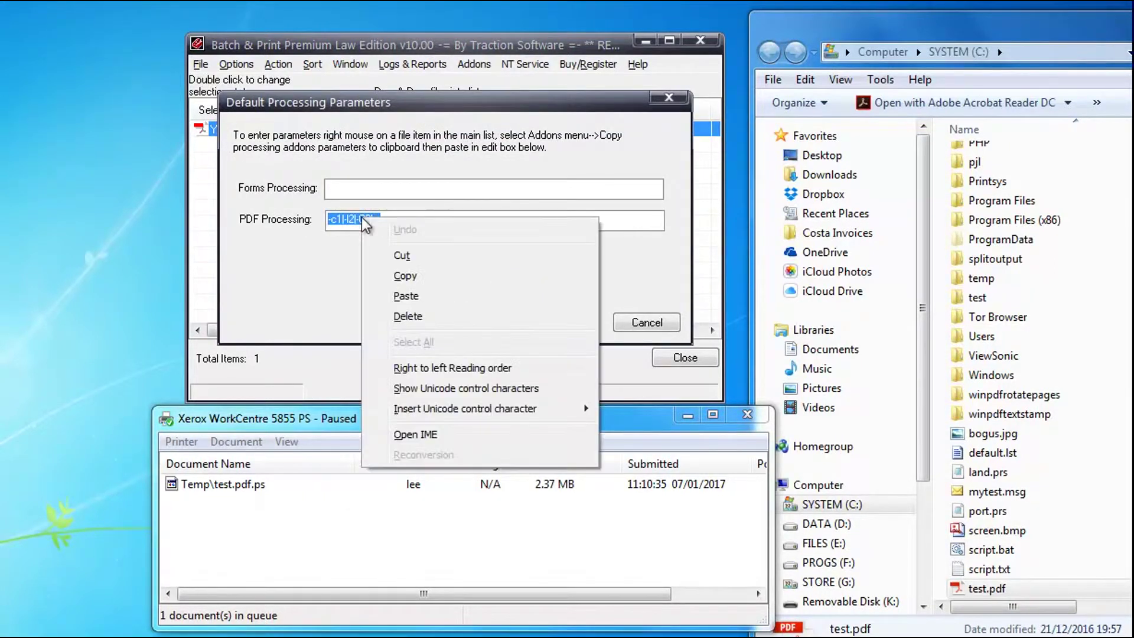
pyautogui.click(417, 296)
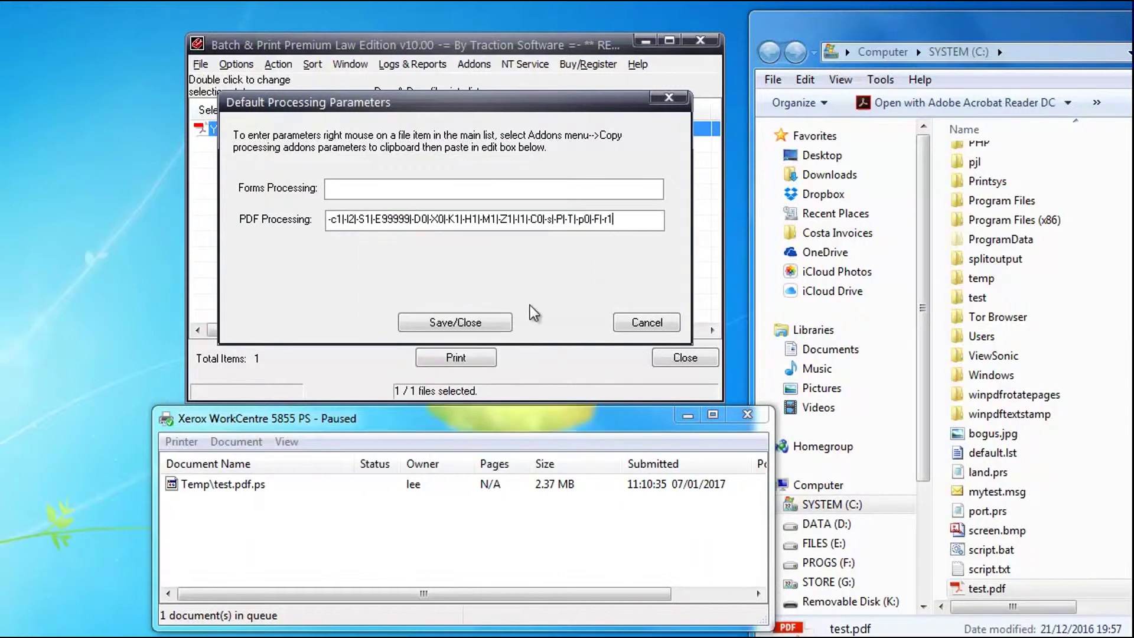
pyautogui.click(474, 321)
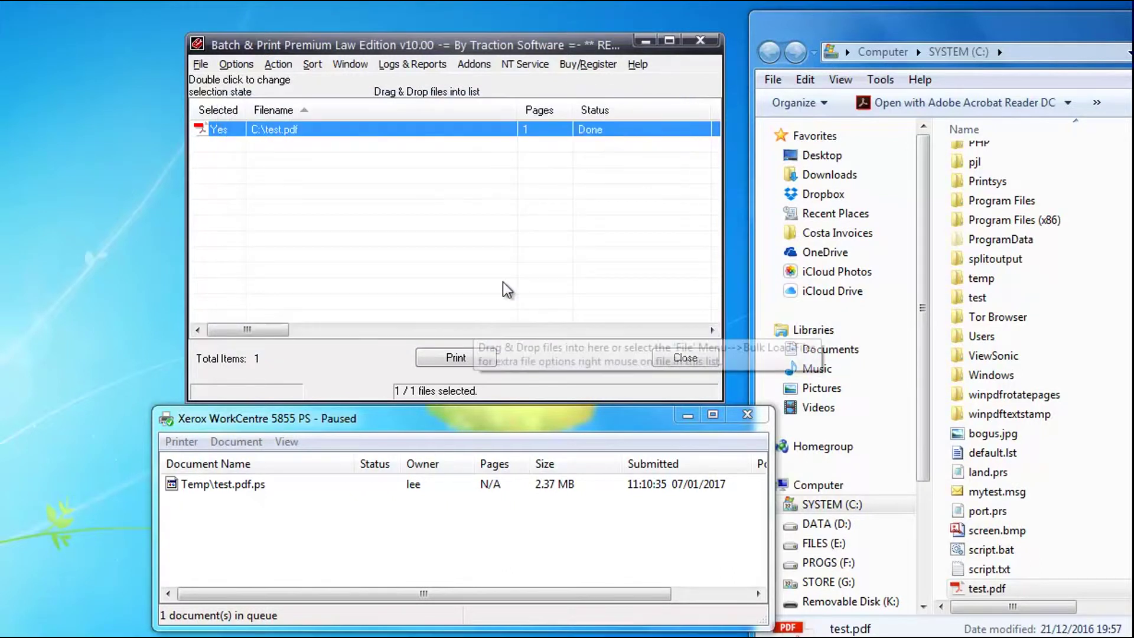
# - Remove test.pdf from the file list
pyautogui.click(356, 130)
pyautogui.press('Delete')
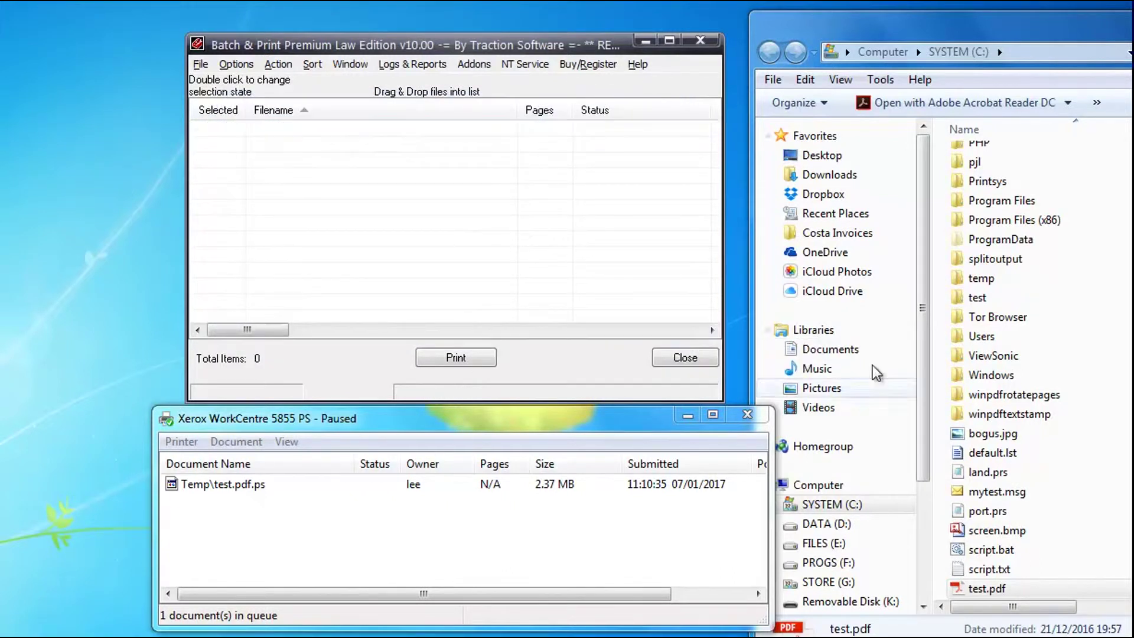
pyautogui.moveTo(986, 588); pyautogui.dragTo(426, 203)
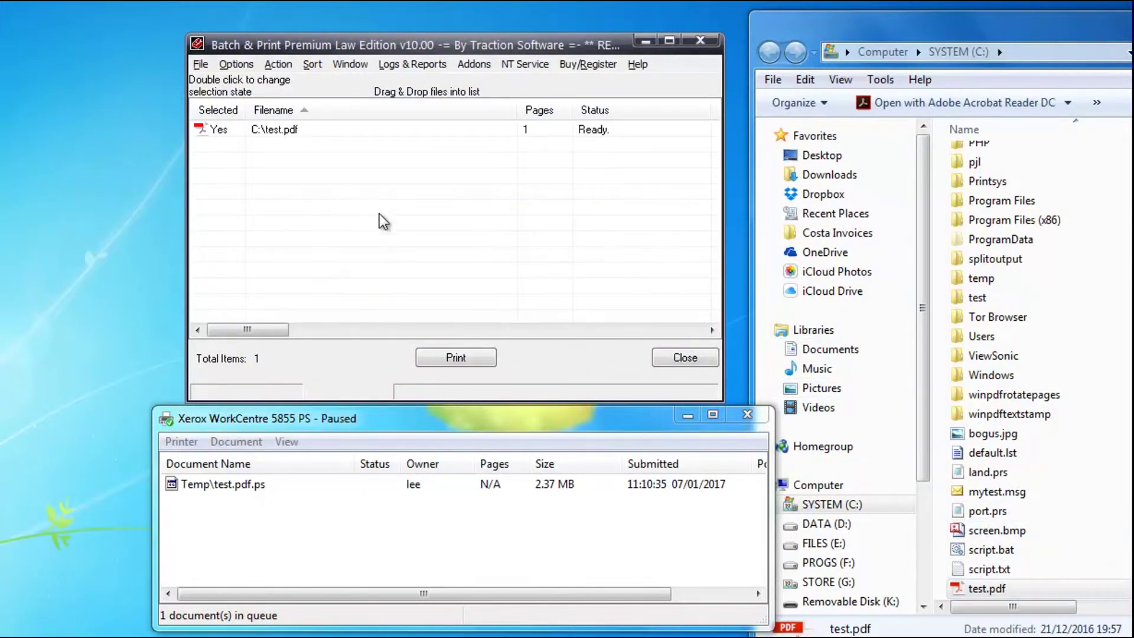
pyautogui.moveTo(249, 330); pyautogui.dragTo(457, 338)
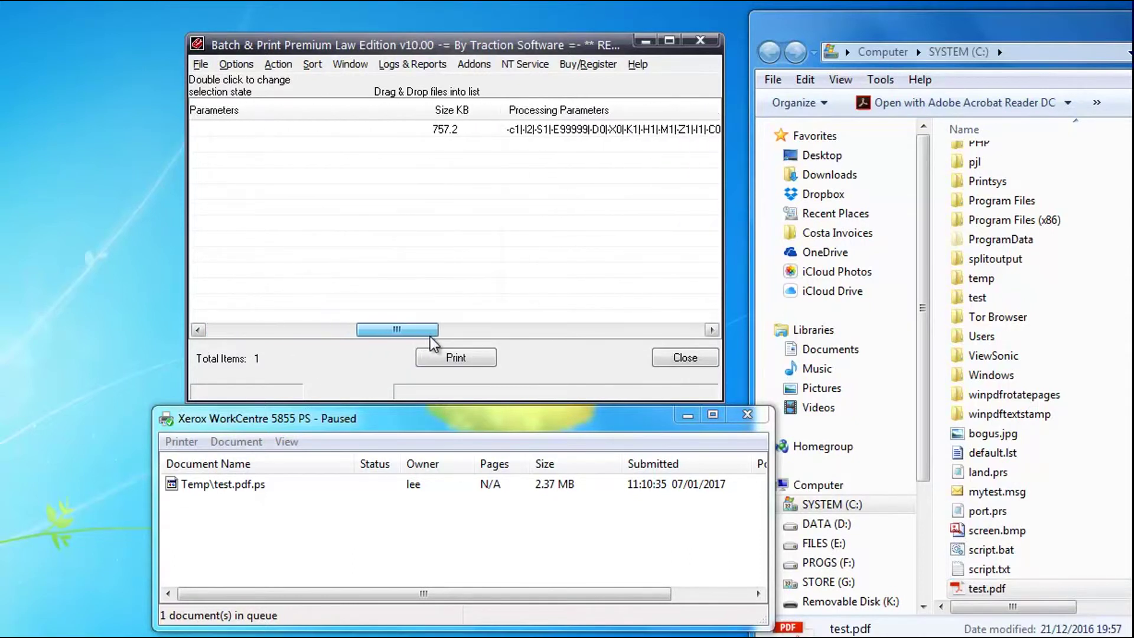